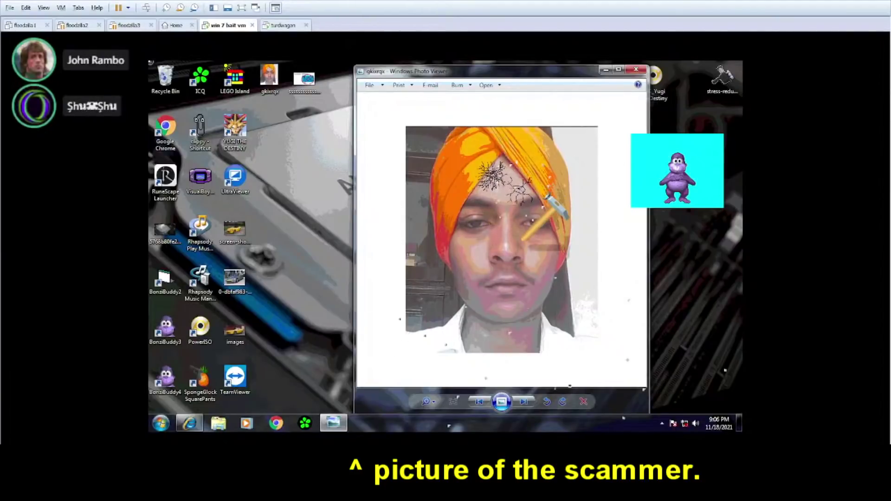
Hammer the photo's forehead again to deepen the crack
left_click(522, 196)
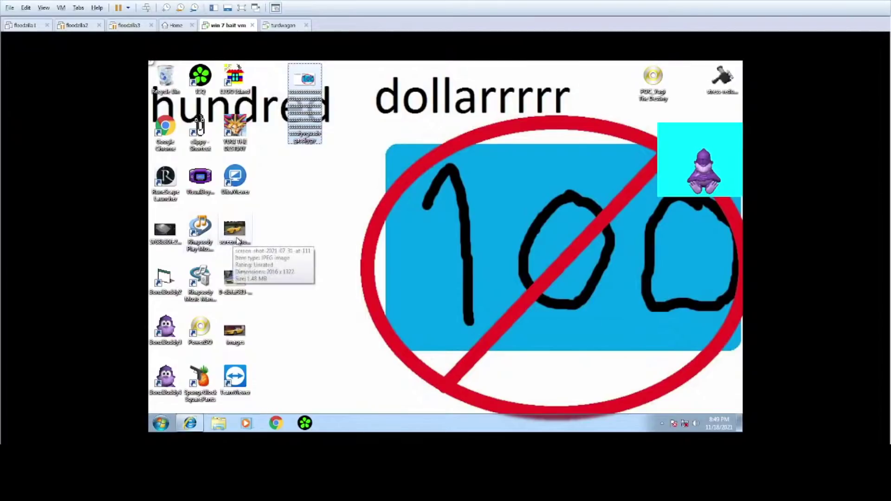
Make the long-named AMD EPYC image file the desktop background
right_click(177, 227)
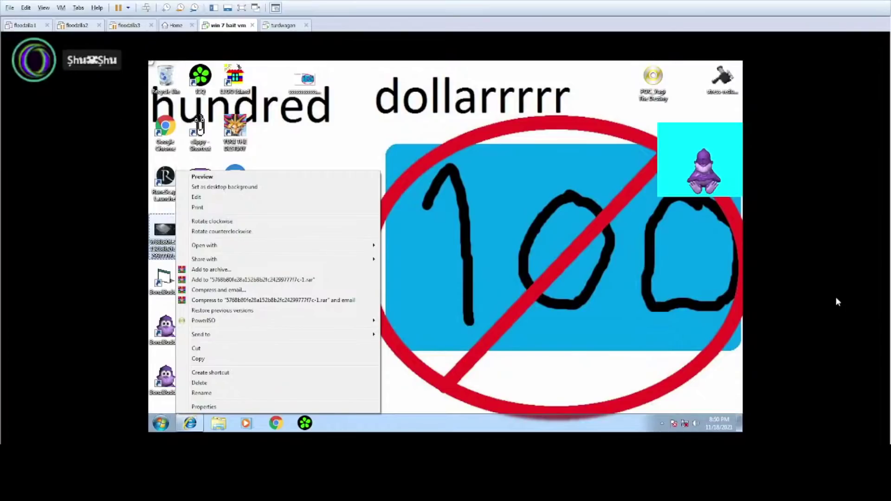
left_click(231, 188)
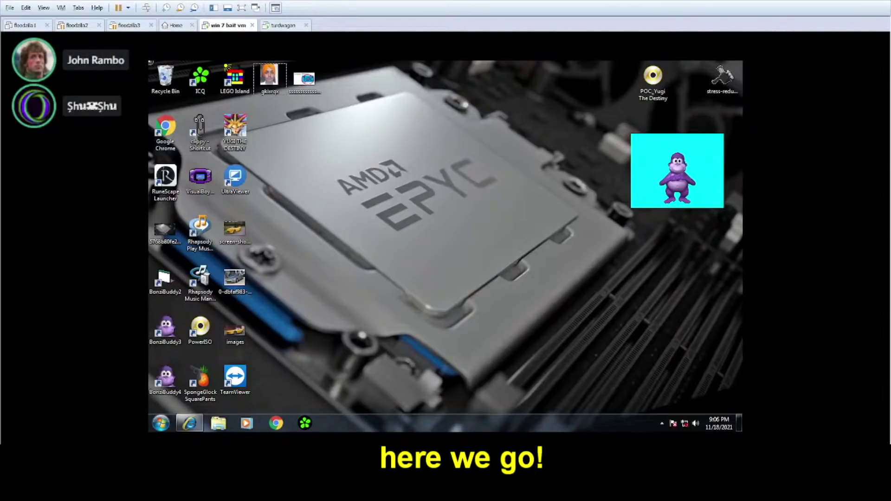
Open the selected gkirrqx image in Windows Photo Viewer
key("Return")
Launch Desktop Games and hammer the photo's chin, under the left eye and the forehead
double_click(713, 75)
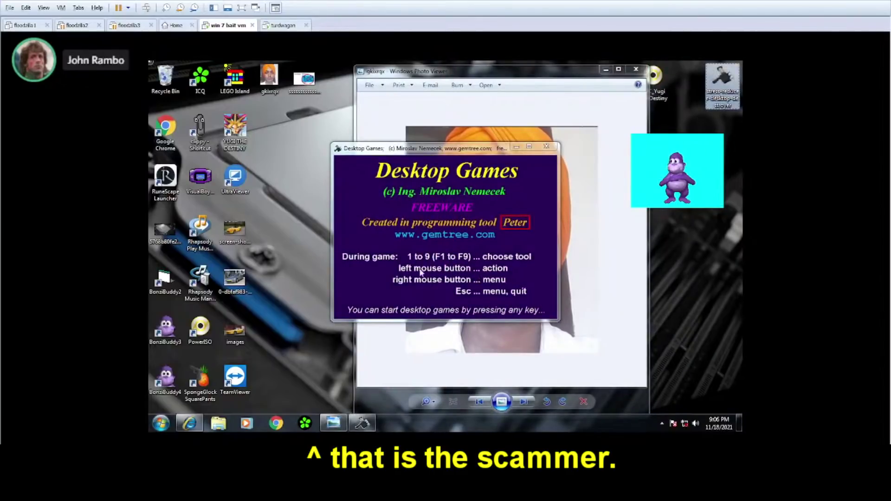
left_click(420, 272)
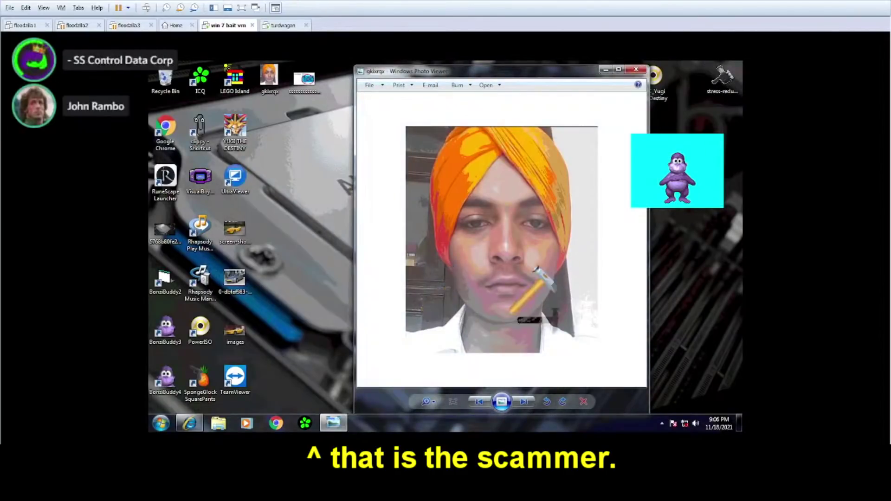
left_click(528, 310)
left_click(474, 223)
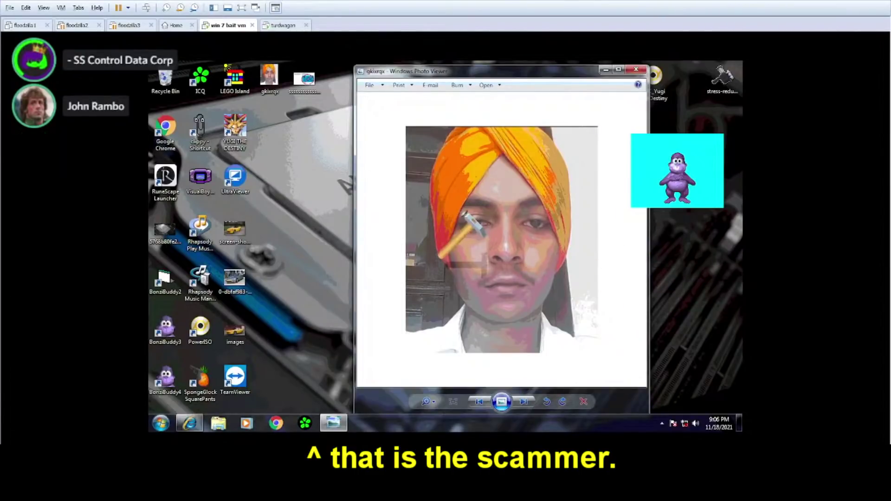
left_click(523, 192)
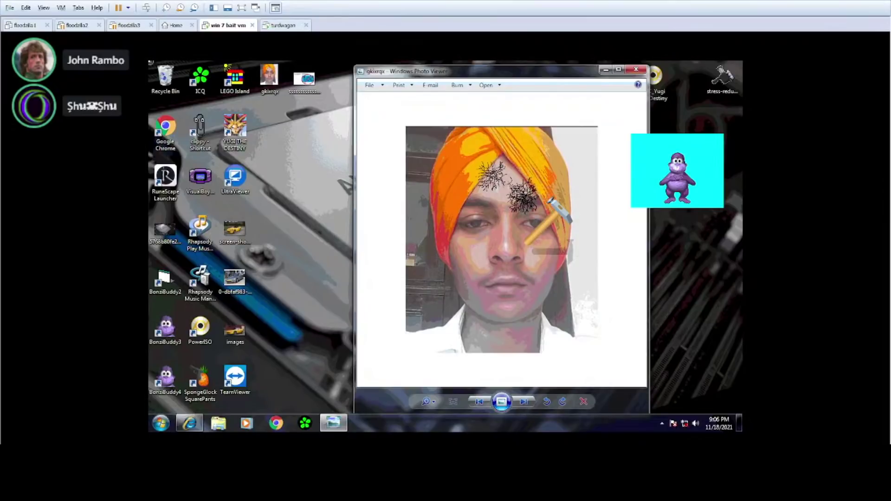
Stamp CLOSED on the forehead and left cheek, a smiley on the mouth, and O.K. on the right cheek
right_click(524, 183)
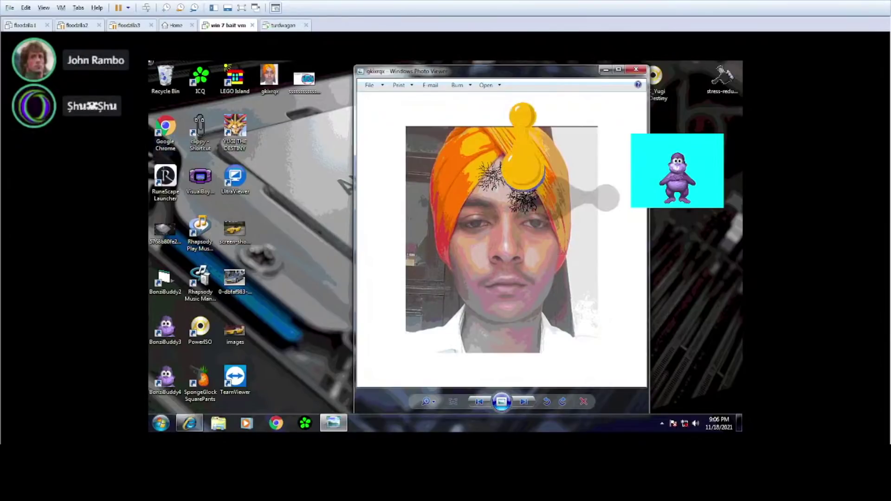
left_click(496, 195)
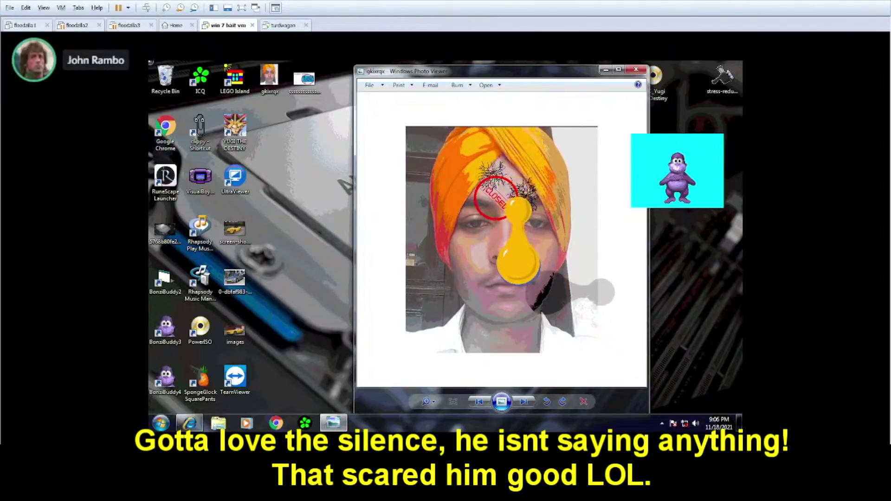
left_click(519, 286)
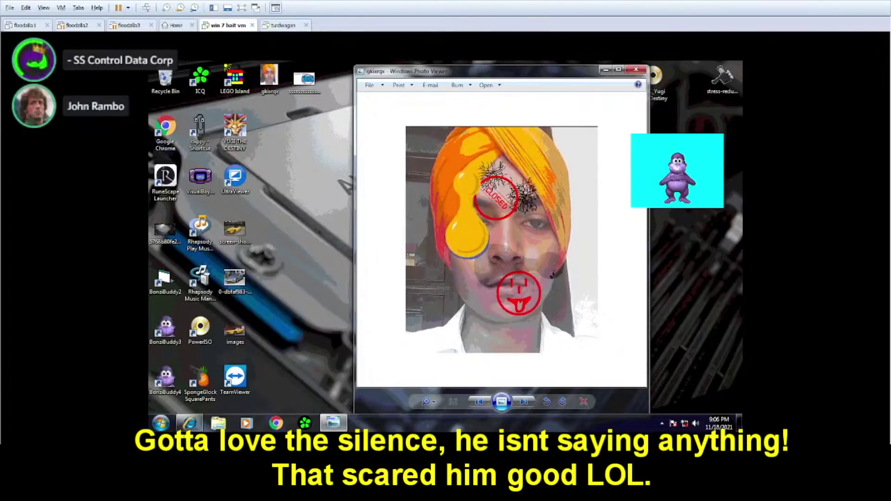
left_click(468, 264)
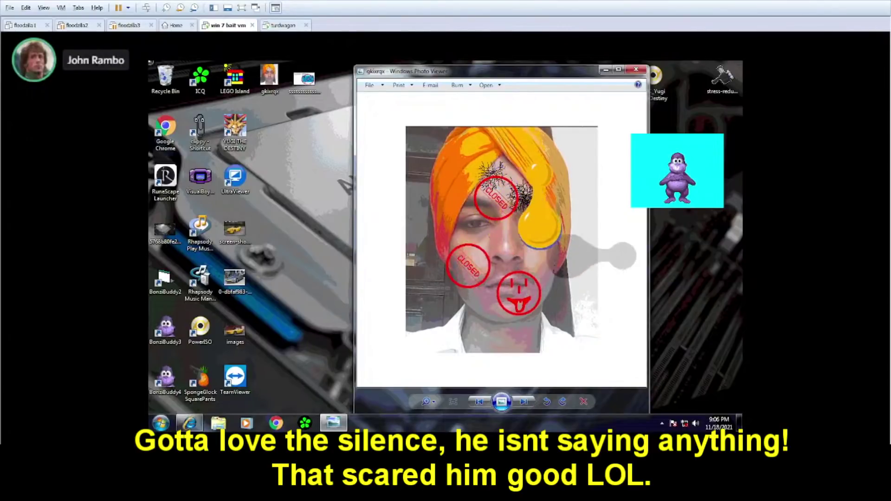
left_click(550, 255)
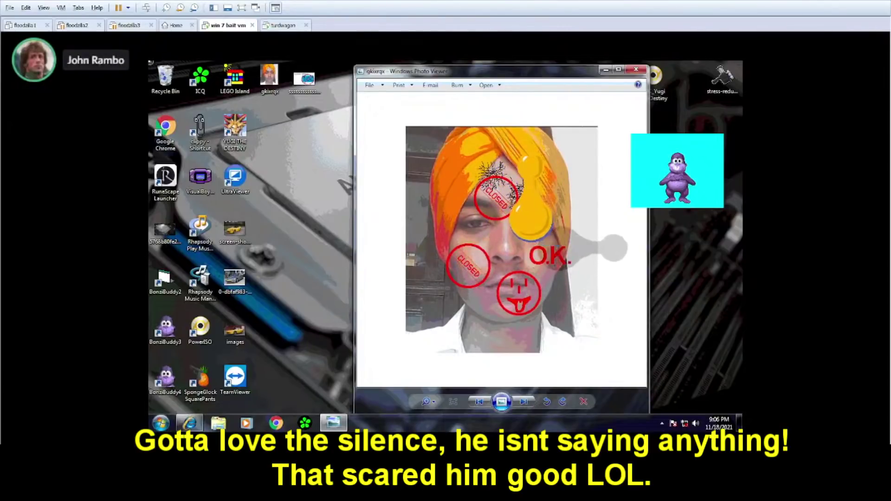
Add two forehead cracks and a nose-to-mouth crack, then clear all marks with Esc
left_click(526, 195)
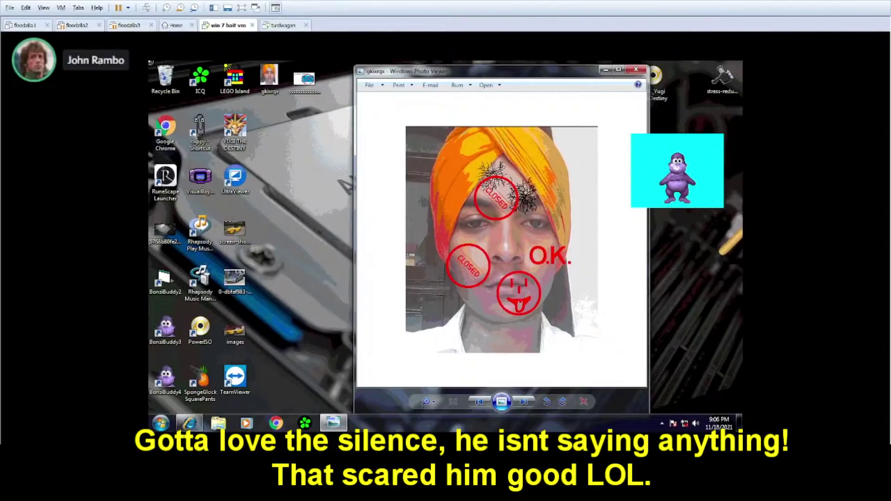
left_click(505, 209)
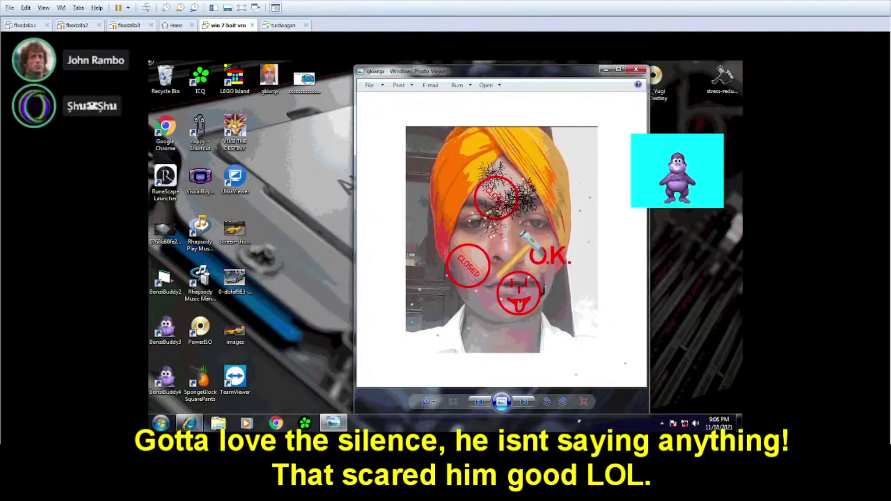
mouse_move(534, 248)
left_mouse_down()
mouse_move(576, 313)
mouse_move(558, 241)
mouse_move(489, 283)
mouse_move(441, 262)
mouse_move(484, 209)
mouse_move(462, 188)
mouse_move(479, 169)
mouse_move(495, 187)
left_mouse_up()
key("Escape")
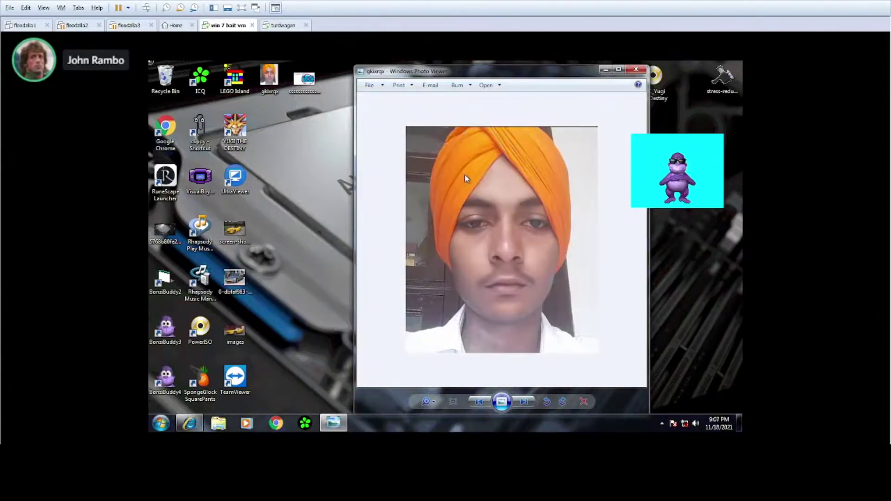
Close the Windows Photo Viewer window showing the orange-turban photo
left_click(634, 70)
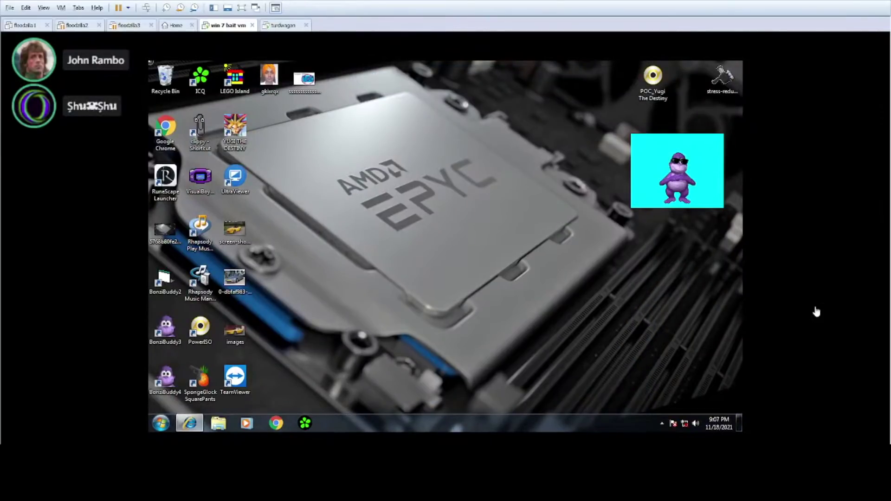